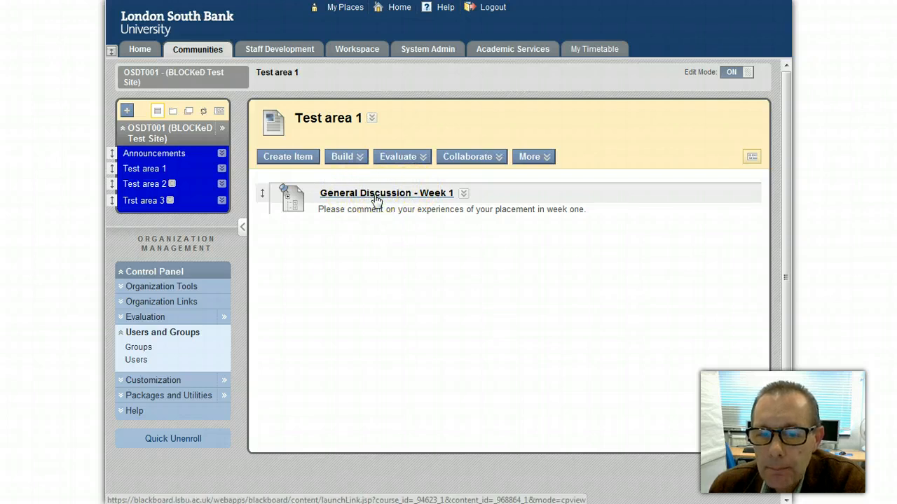
Open the General Discussion forum in the OSDT001 discussion board from the organization tools
click(121, 332)
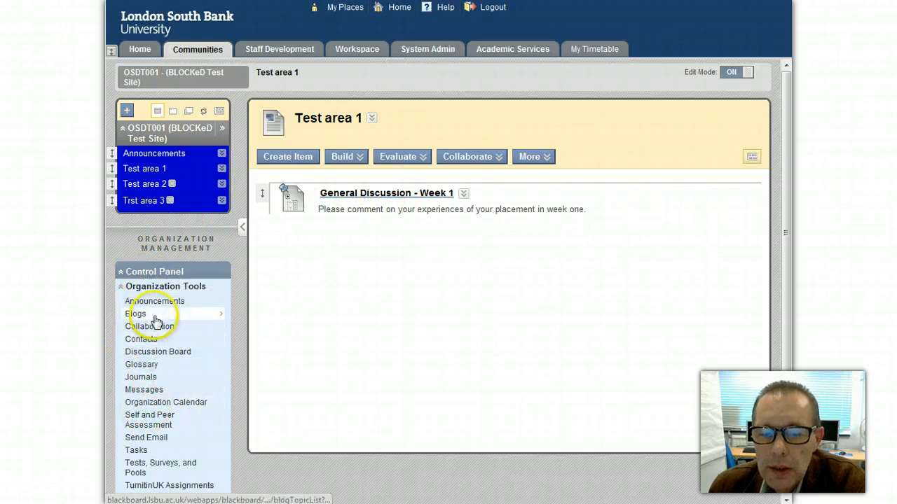
click(148, 352)
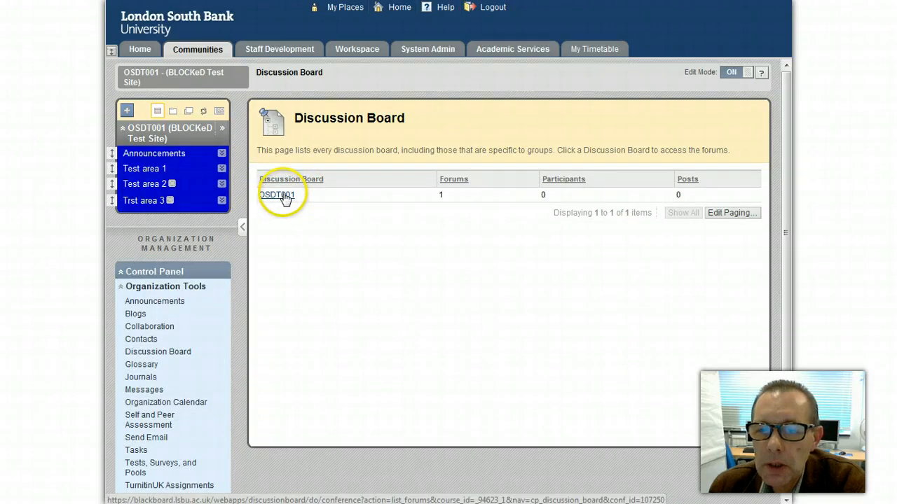
click(285, 197)
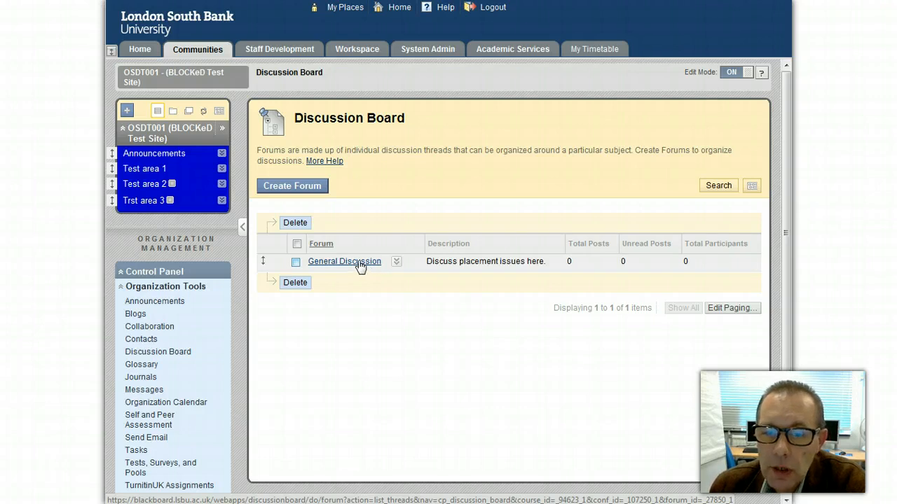
click(359, 264)
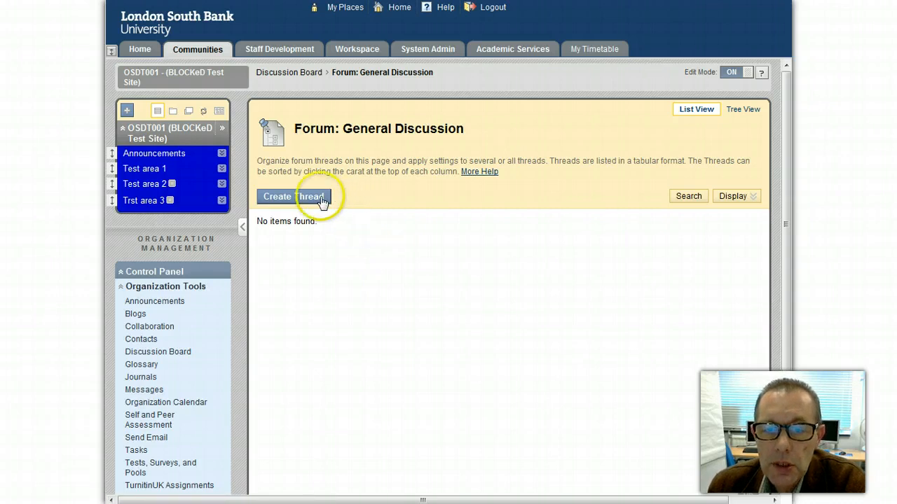
Start a new thread in the General Discussion forum and allow the Java plug-in to run this time
click(304, 200)
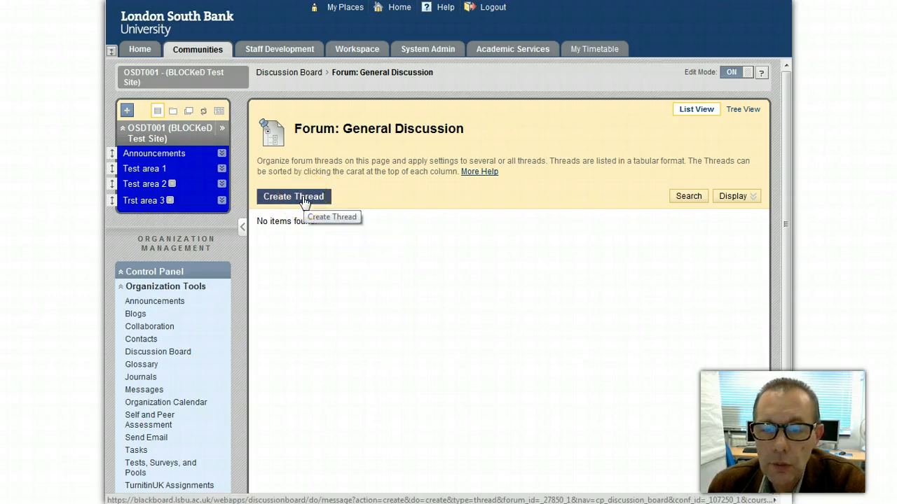
click(304, 199)
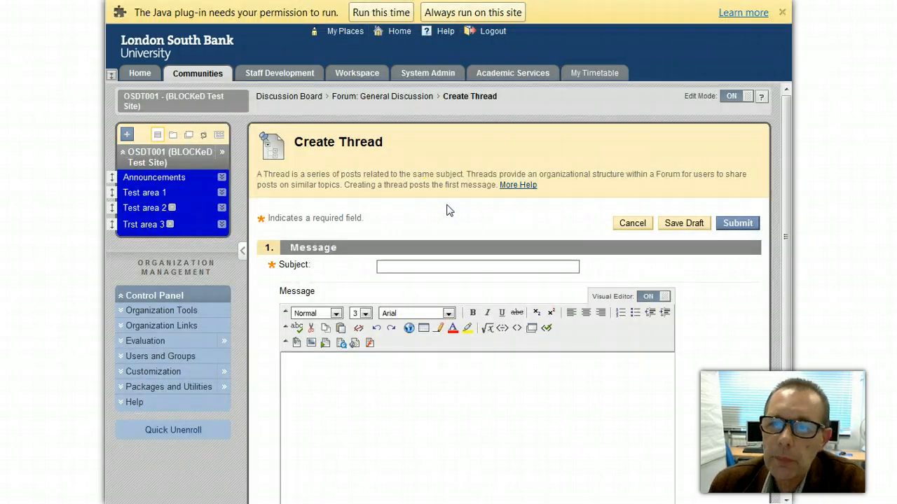
click(387, 21)
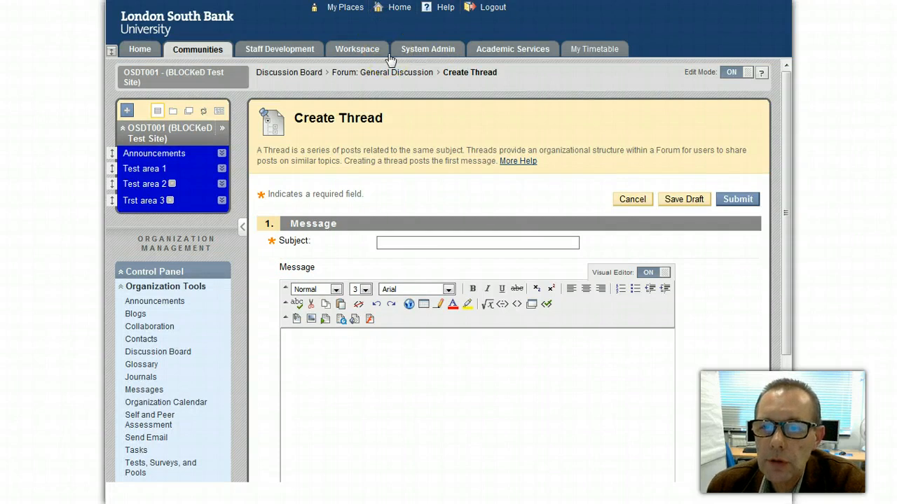
click(449, 223)
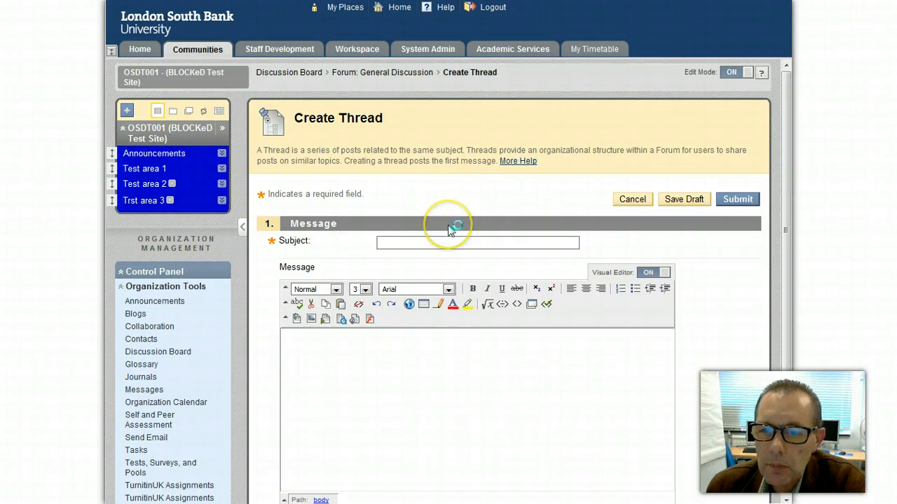
Enter "Week one placement thoughts..." as the thread's subject
click(419, 242)
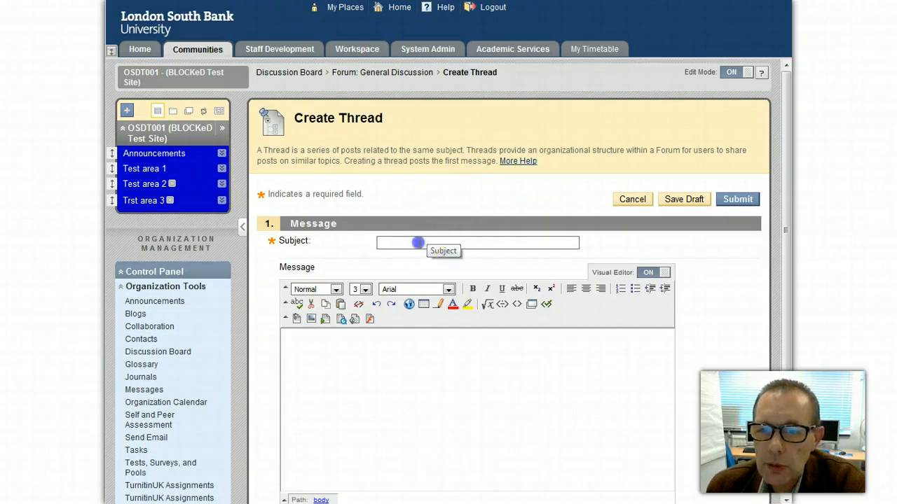
click(554, 221)
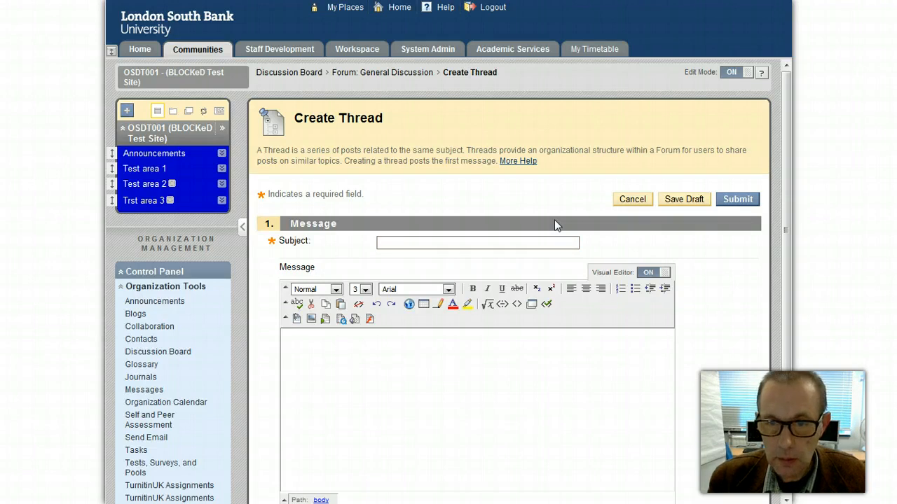
click(458, 240)
text(W)
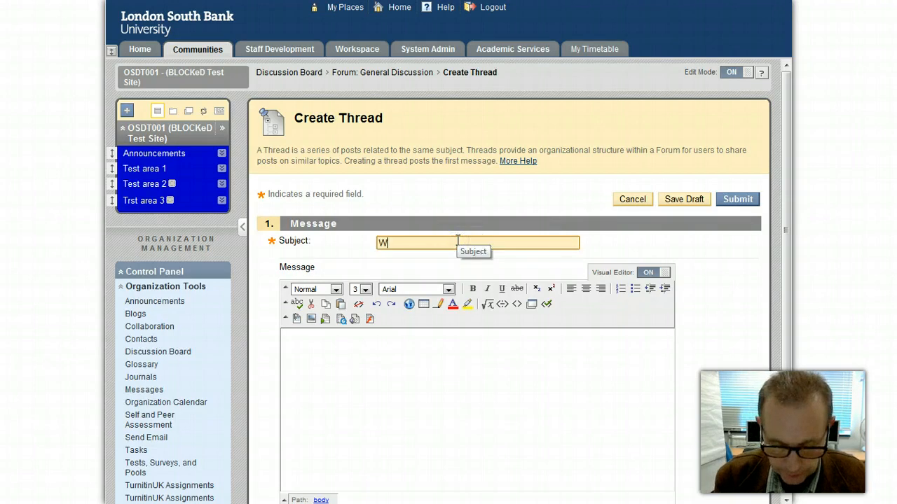
text(eek on)
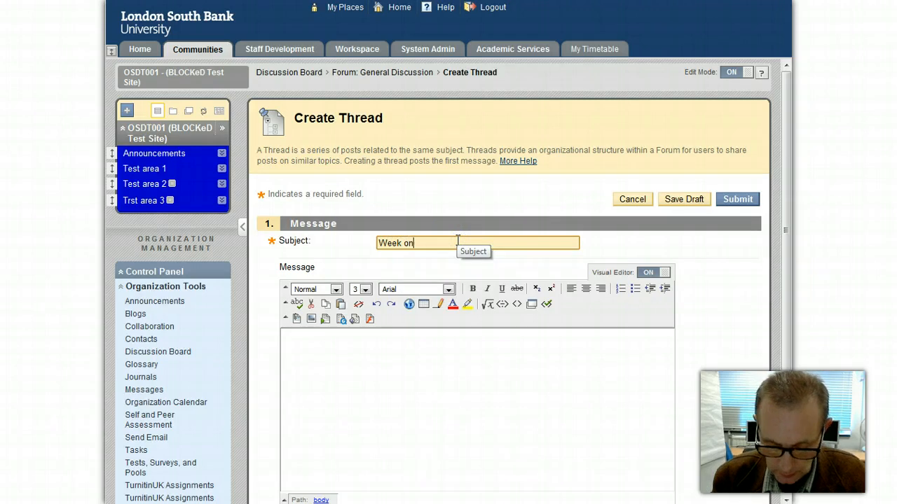
text(e placement)
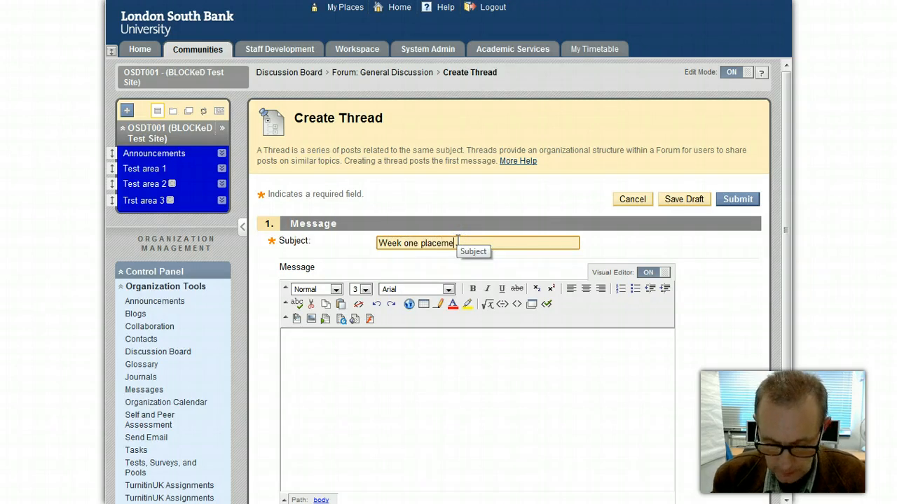
text( thoughts)
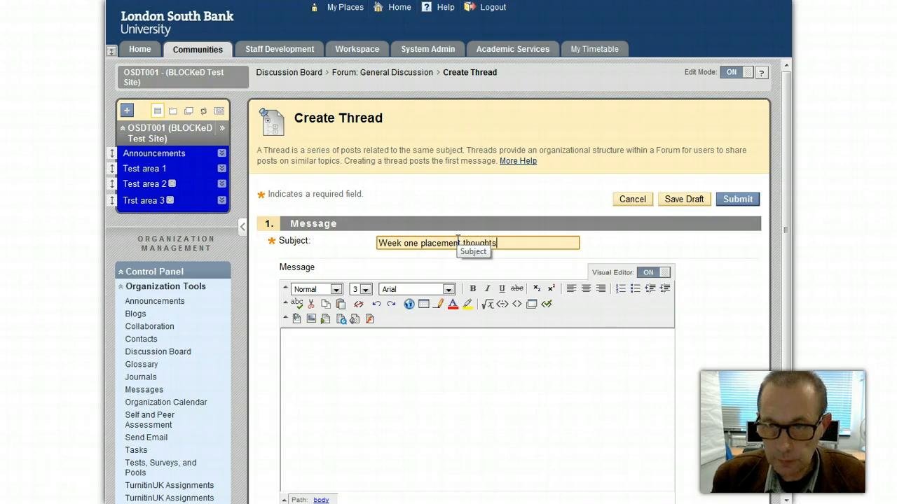
text(...)
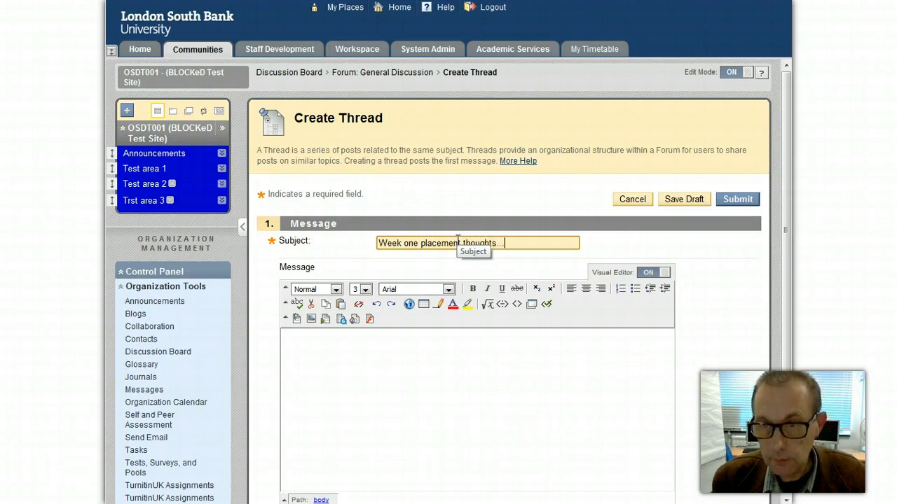
Write the thread message "Please set out the positives and negatives of your placement so far."
click(381, 351)
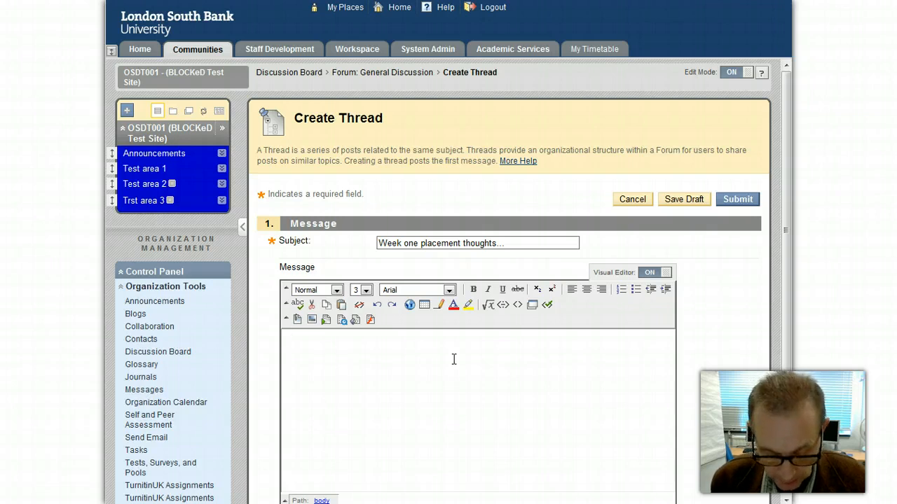
text(Plesa)
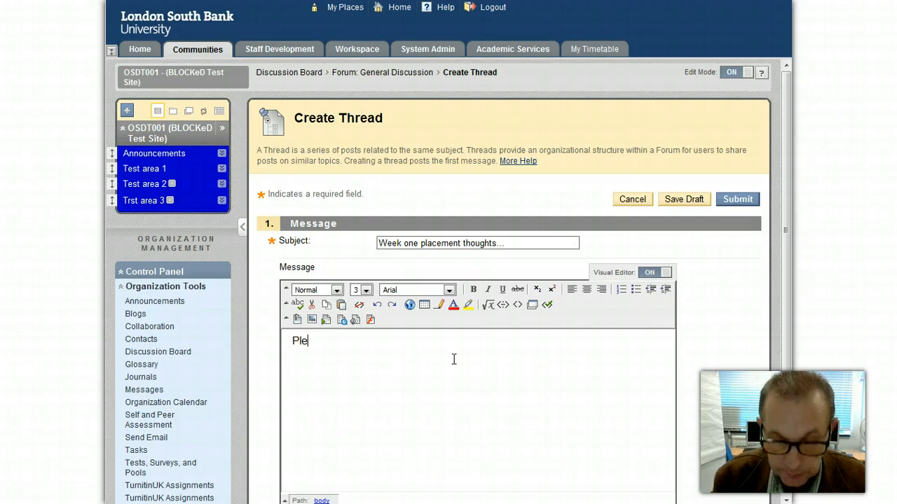
key(BackSpace)
key(BackSpace)
key(BackSpace)
text(ease)
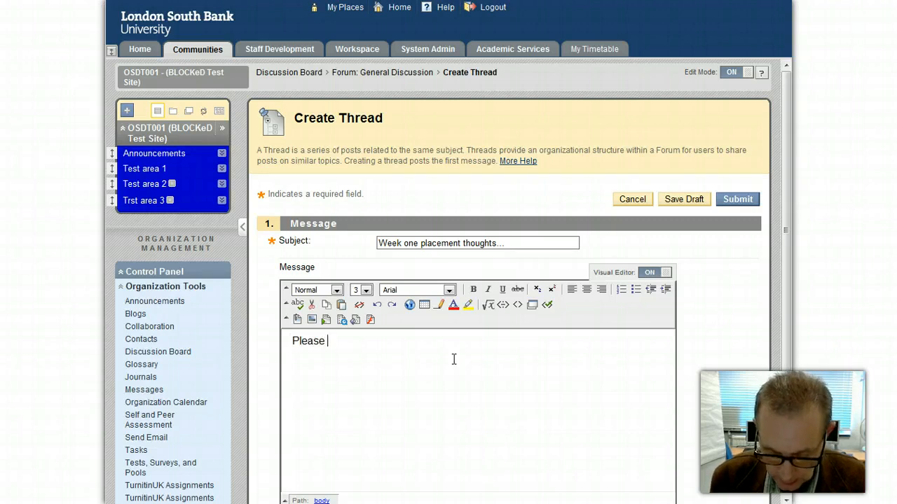
text( set out)
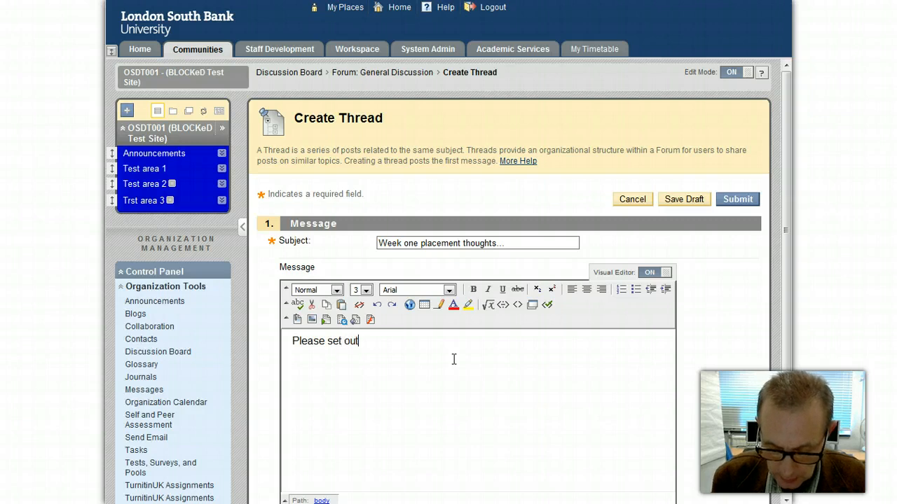
text( the p)
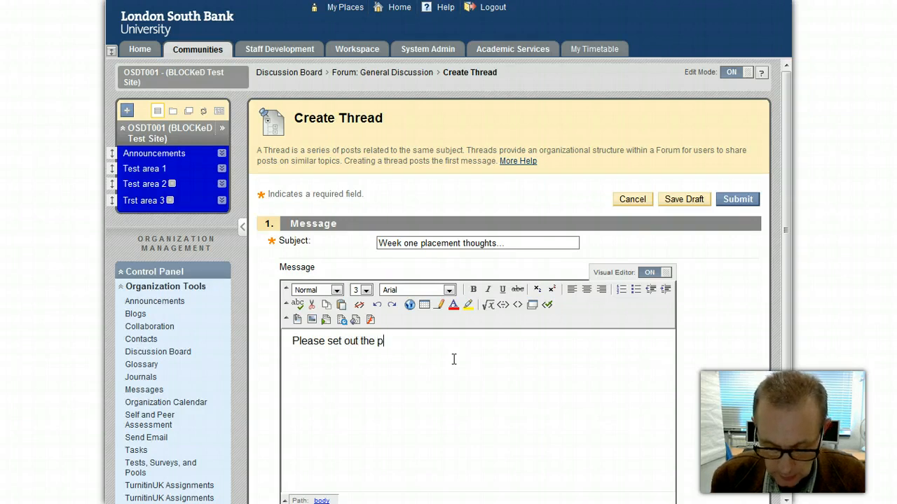
text(osi)
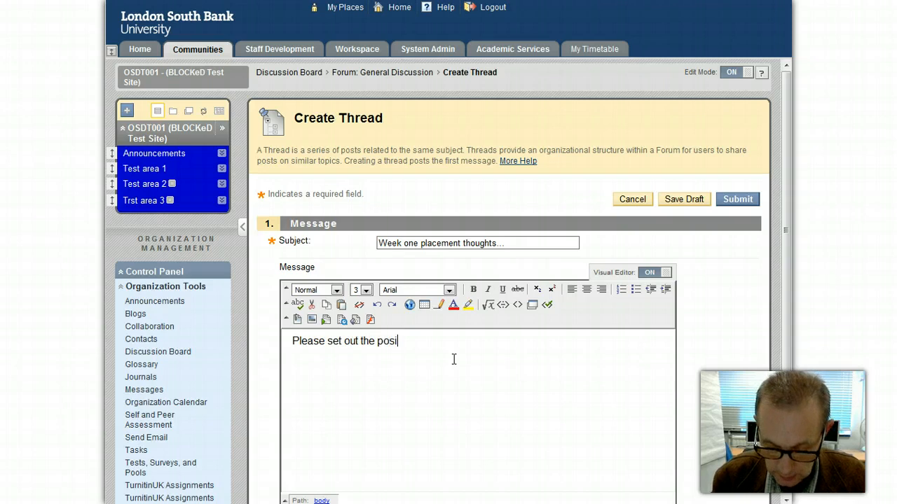
text(tives an)
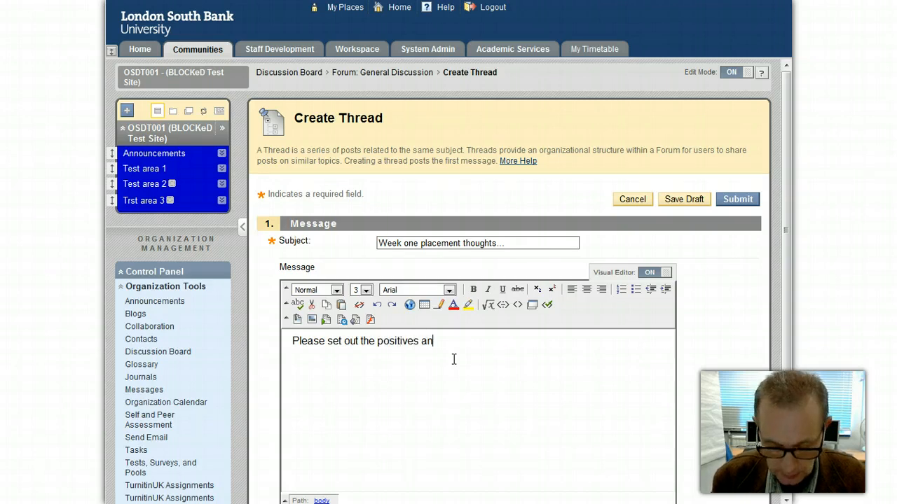
text(d negatives of)
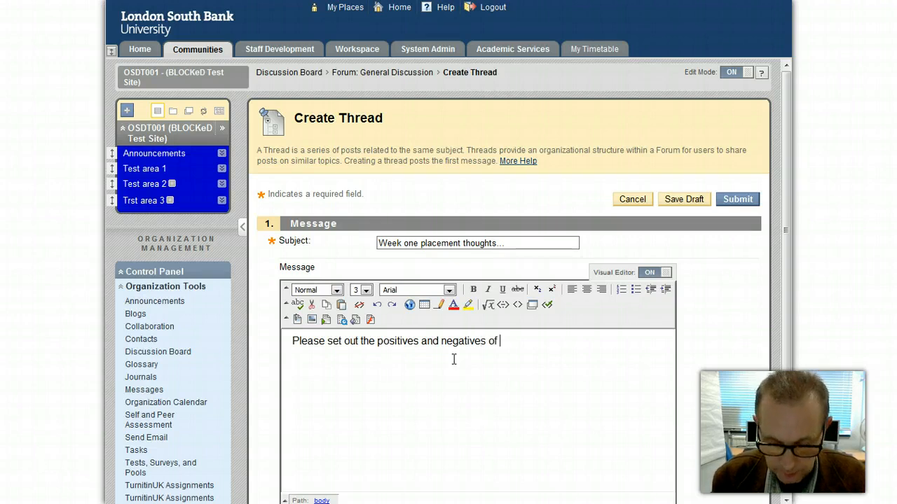
text(your plave)
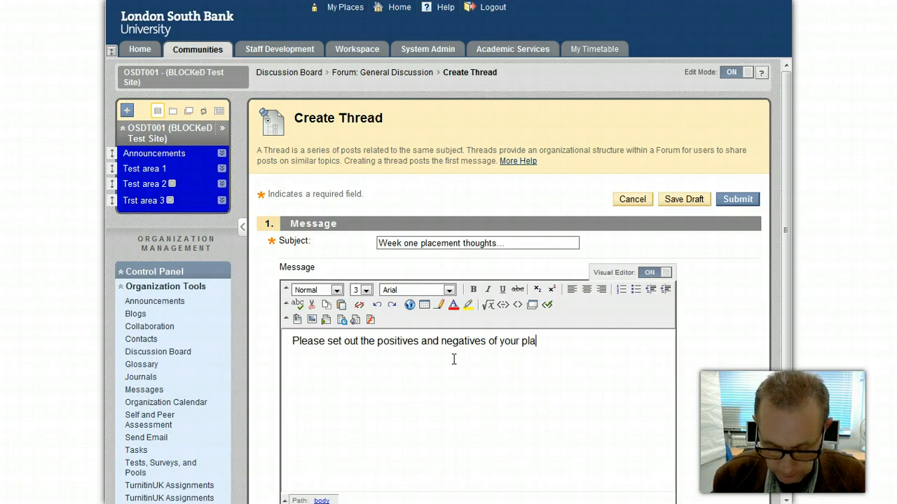
key(BackSpace)
key(BackSpace)
text(cement so far.)
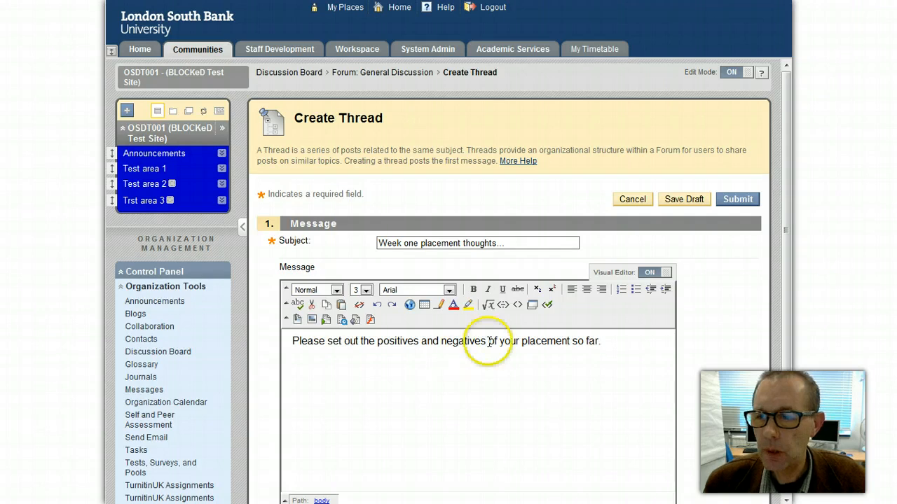
Submit the new thread to the forum without attaching a file
drag(785, 294, 783, 406)
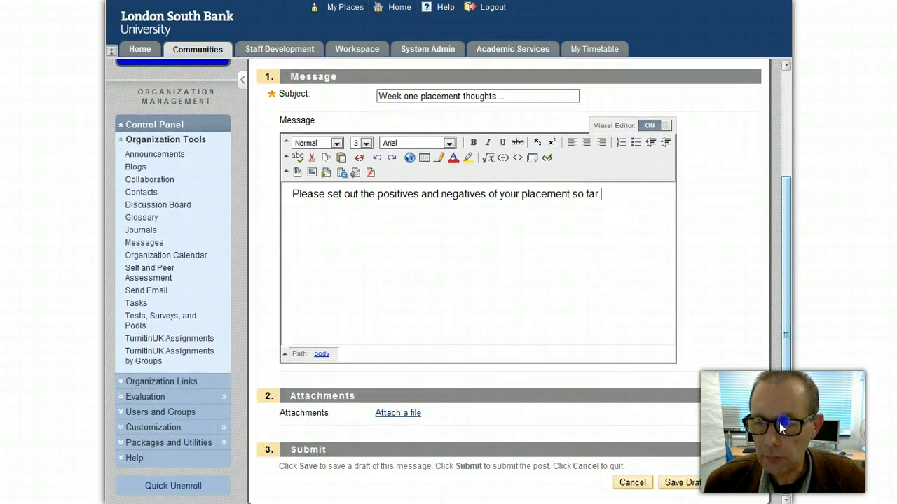
click(405, 418)
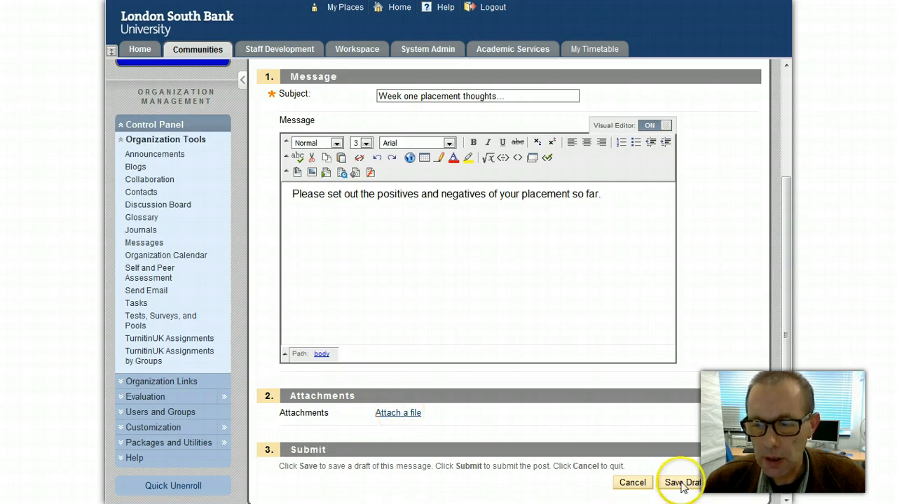
click(725, 482)
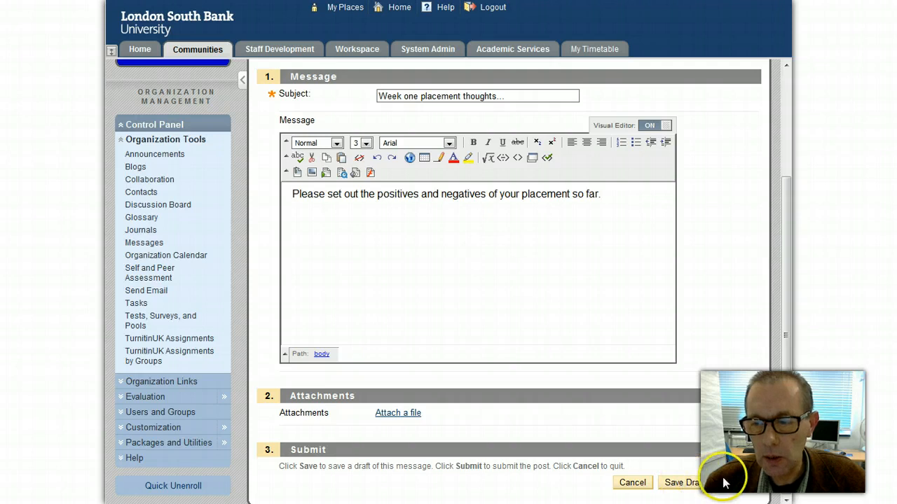
scroll(782, 468, up, 2)
click(738, 199)
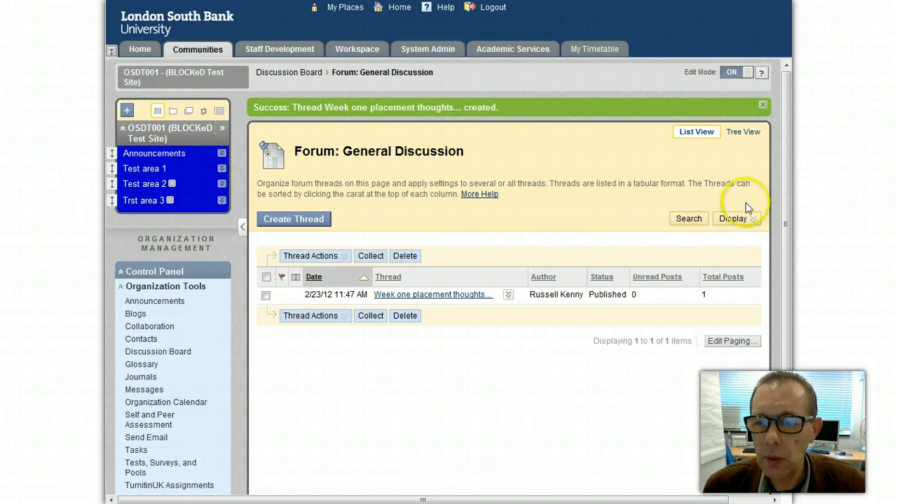
click(733, 219)
click(574, 383)
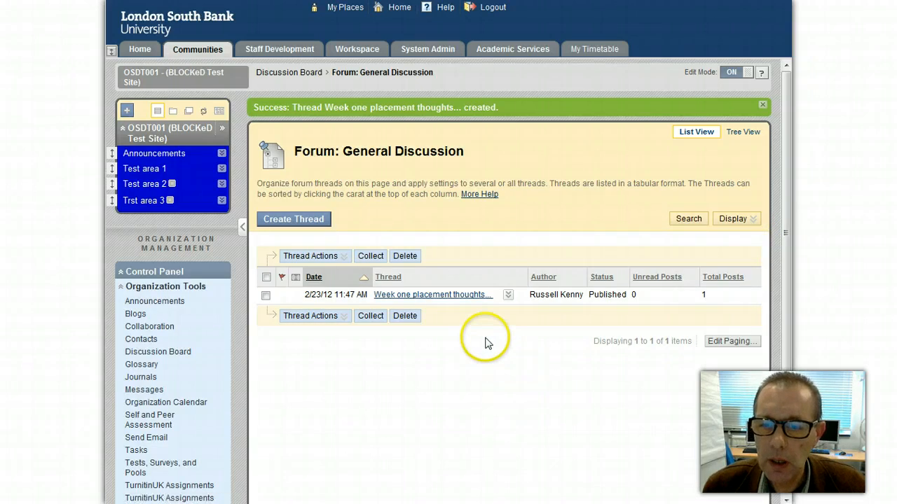
right_click(456, 297)
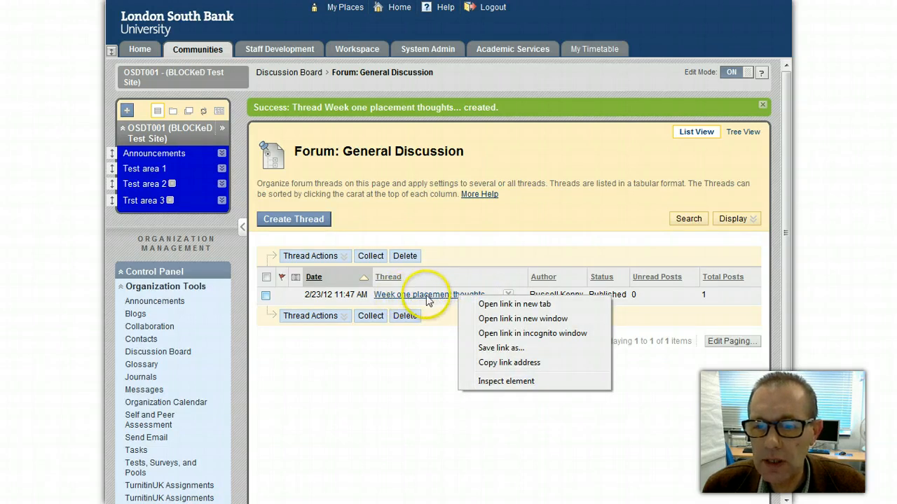
click(513, 370)
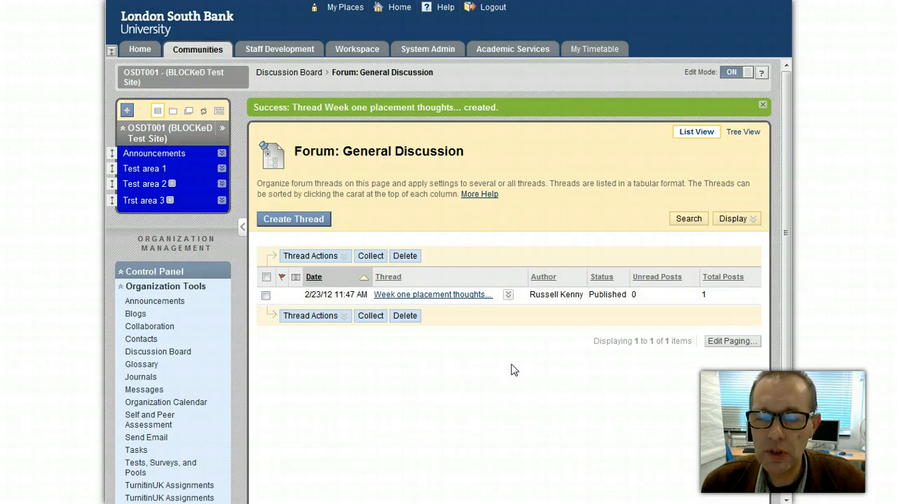
Check the forum through the "General Discussion - Week 1" link in Test area 1, and return to Test area 1
click(148, 172)
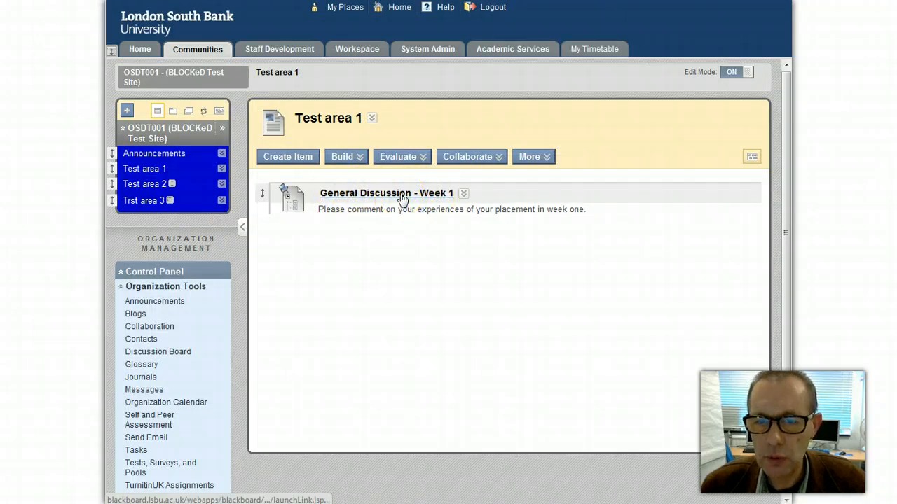
click(403, 198)
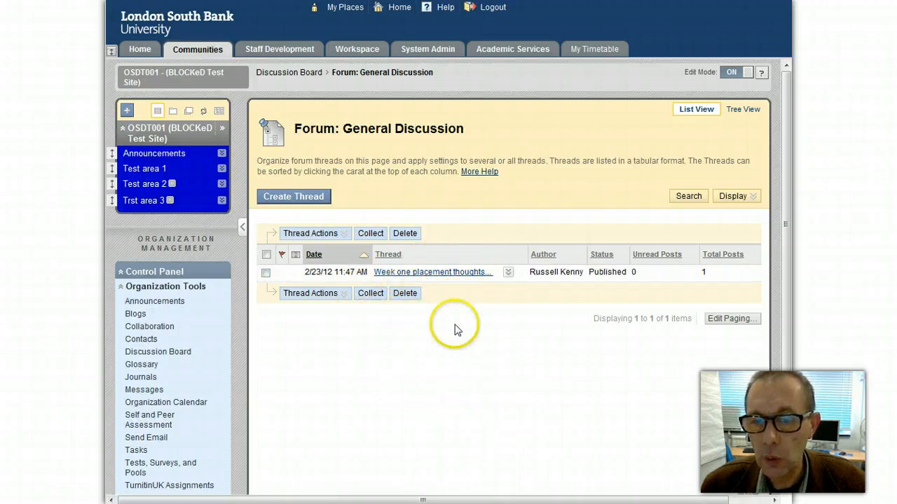
click(161, 171)
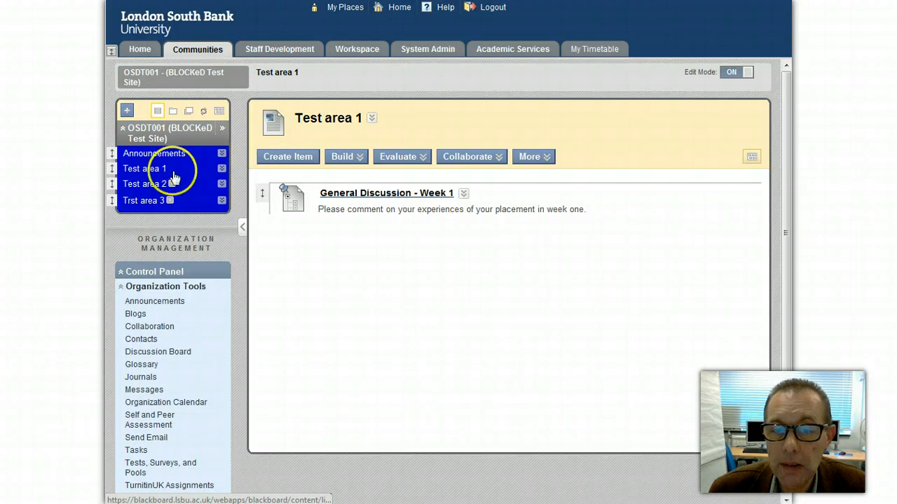
Start a new content item in Test area 1 and name it "Answer this question"
click(302, 163)
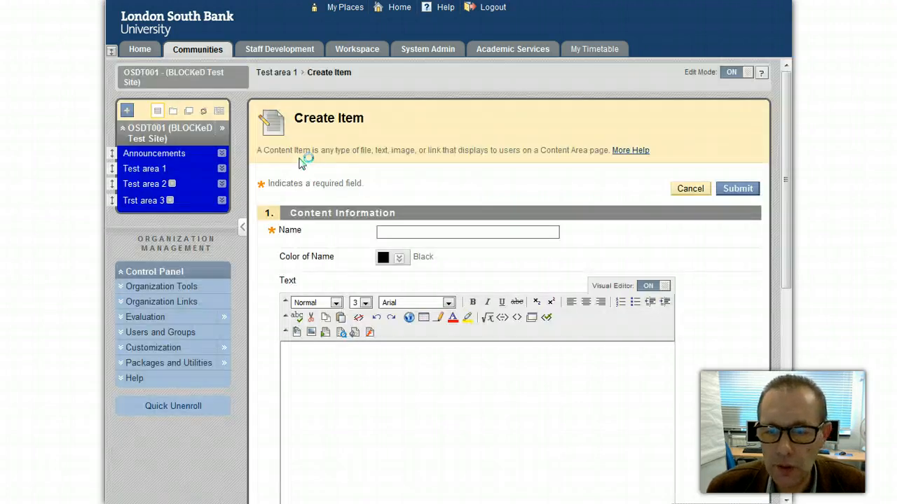
click(425, 232)
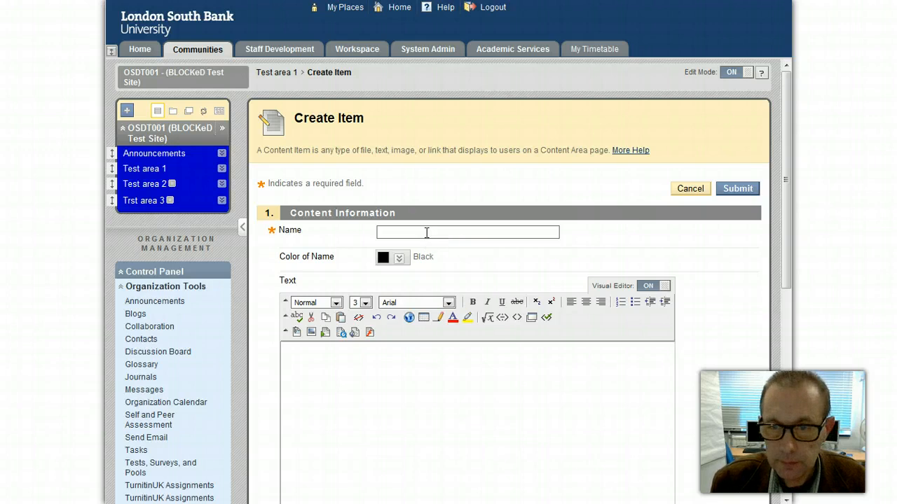
click(426, 233)
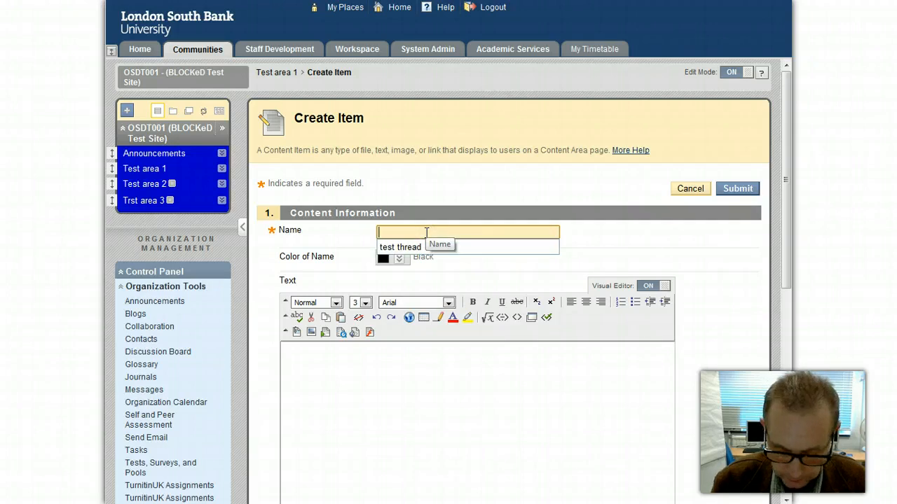
text(Answer this question)
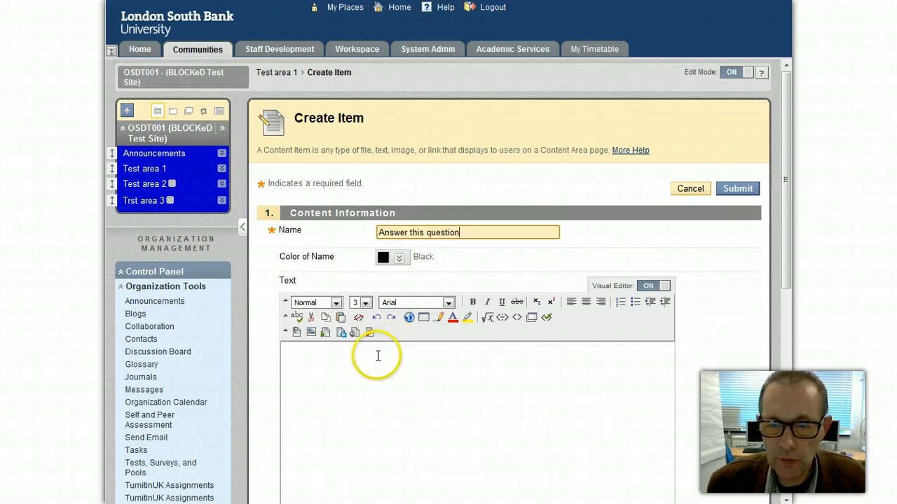
Write "Respond to this thread..." as the item's text
click(383, 354)
text(Rep)
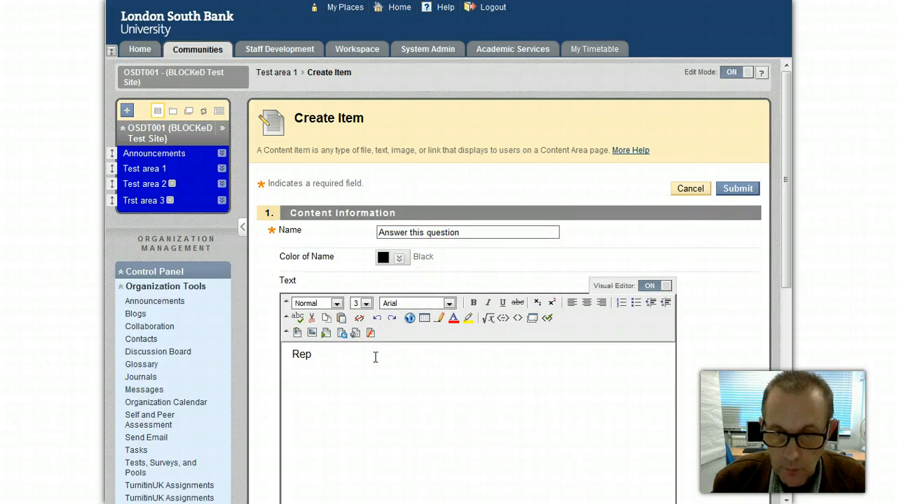
key(BackSpace)
text(spond)
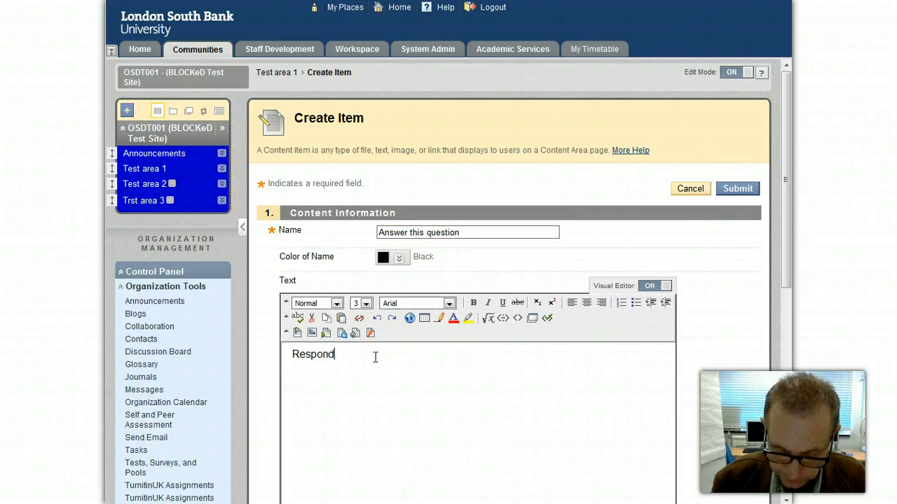
text( to this )
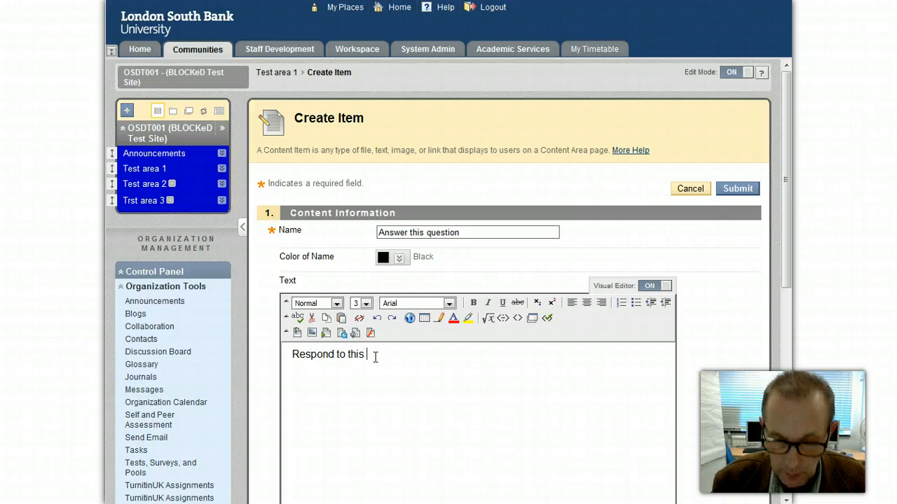
text(thread)
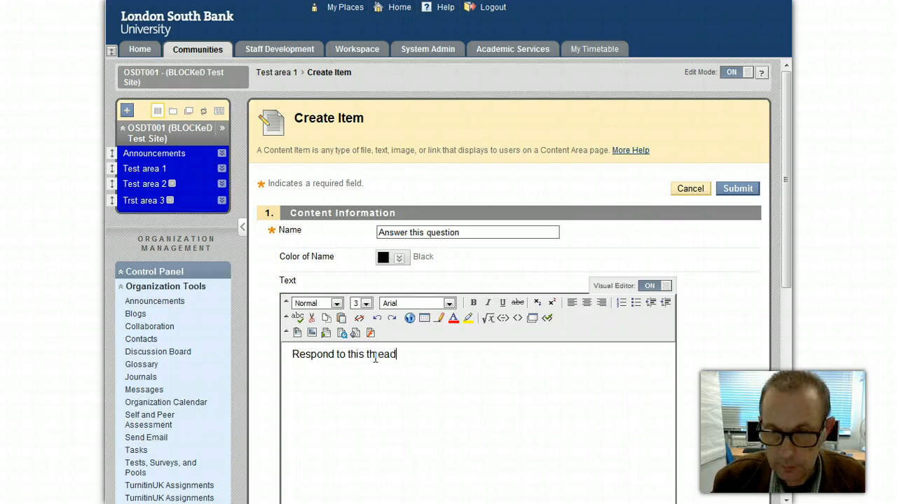
text(...)
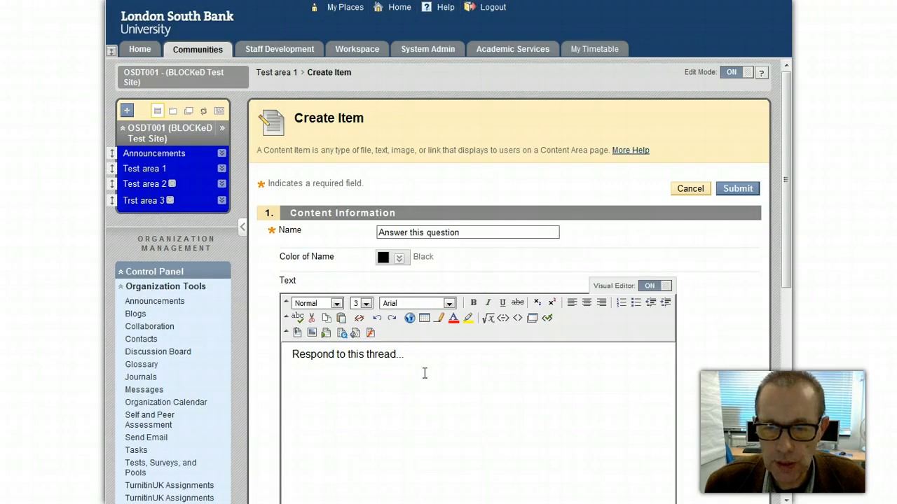
Begin a hyperlink on the word "thread" in the item text, using the copied discussion thread address as its URL
click(398, 354)
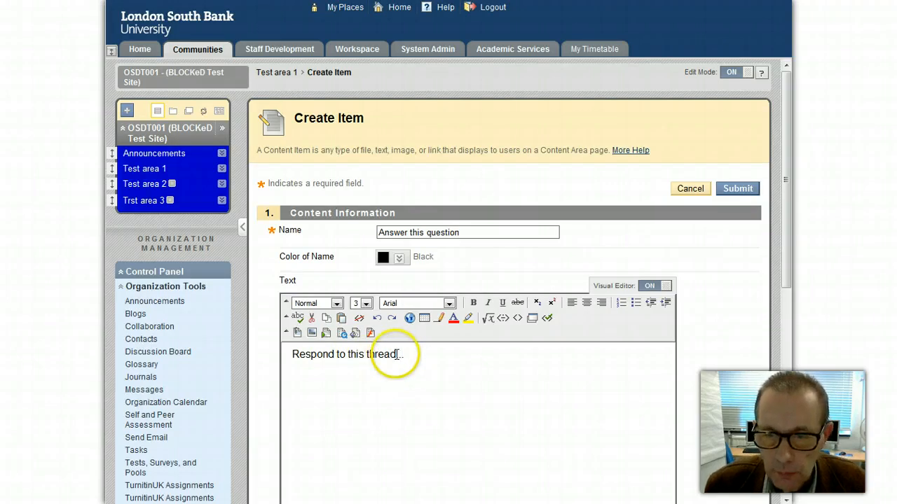
drag(398, 354, 366, 355)
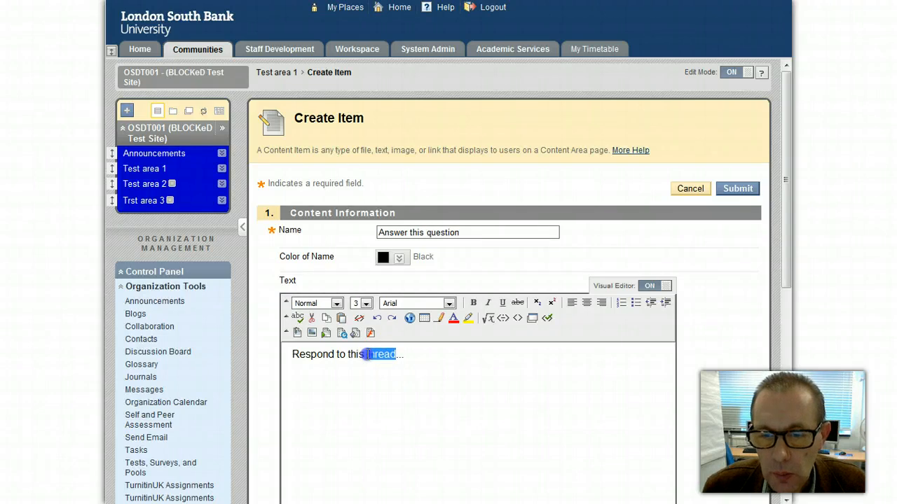
click(410, 320)
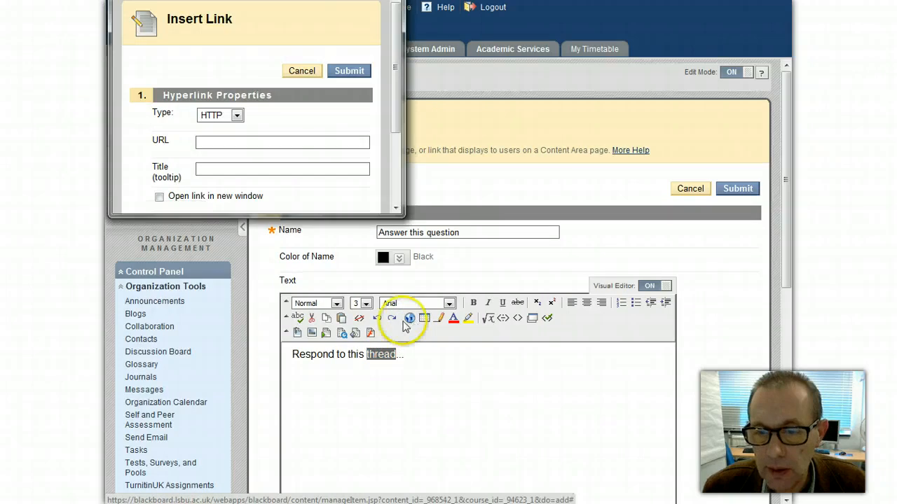
click(318, 53)
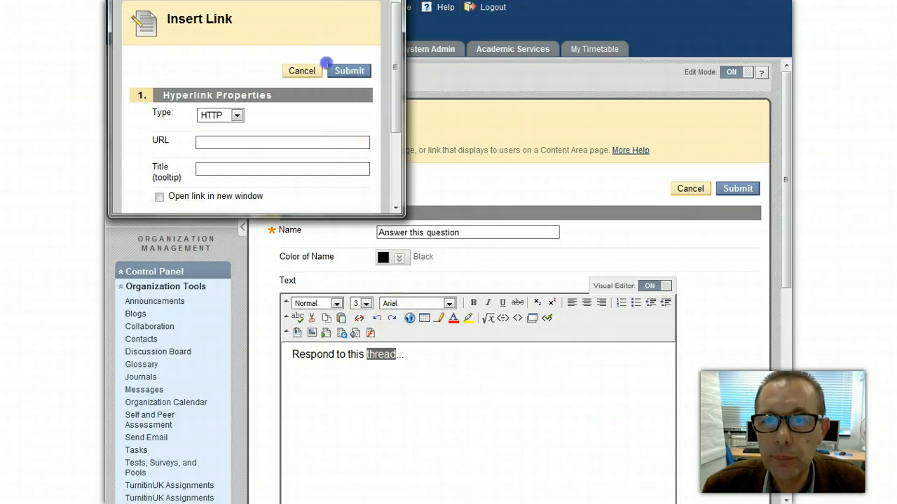
drag(282, 20, 332, 87)
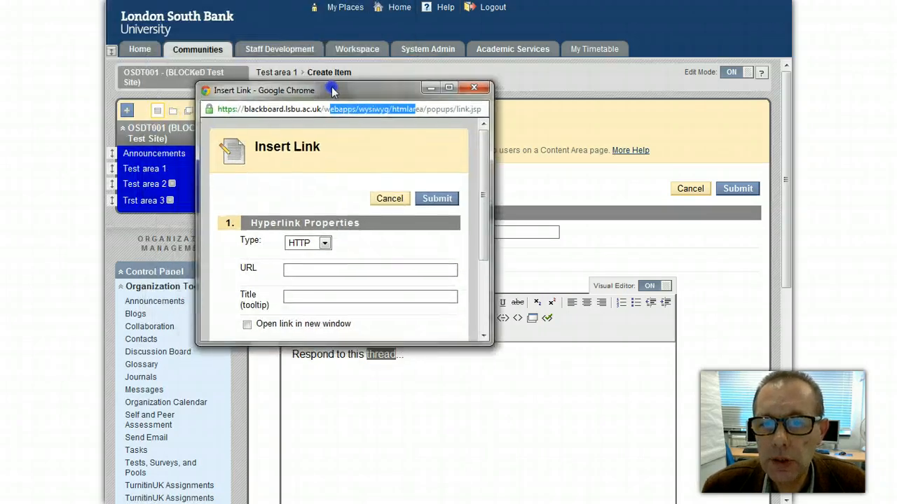
click(327, 142)
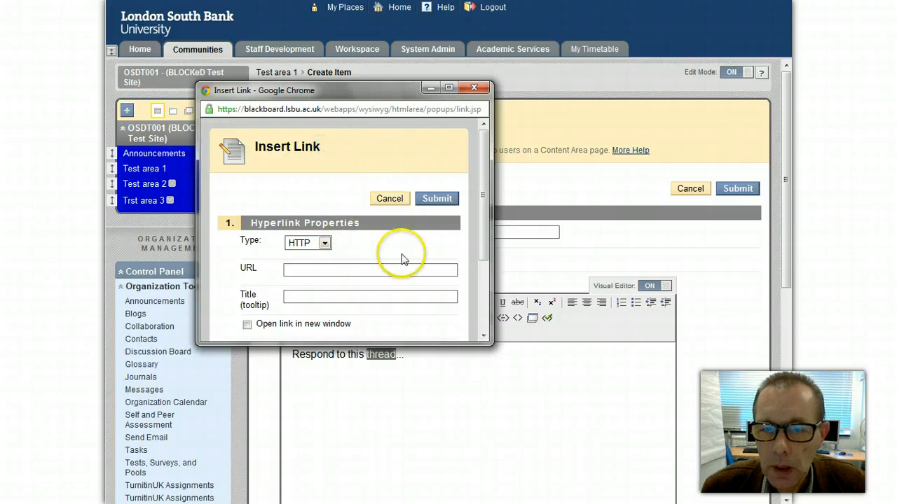
click(311, 274)
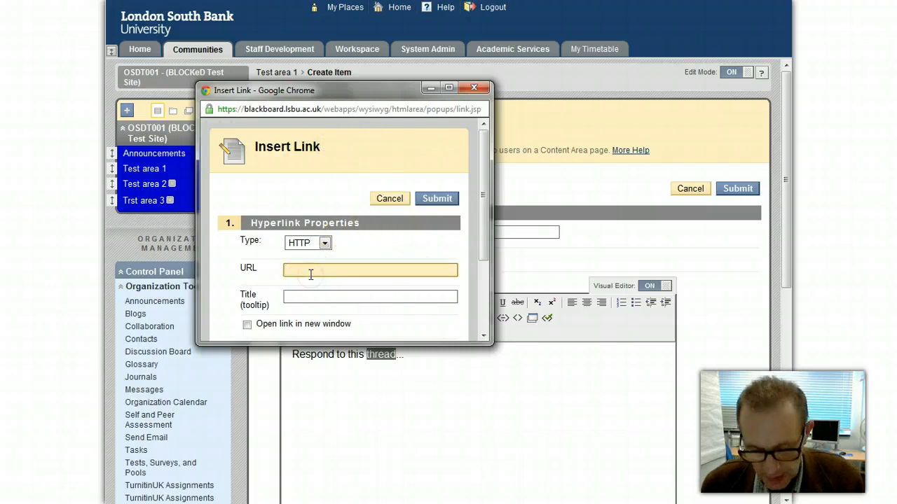
key(ctrl+v)
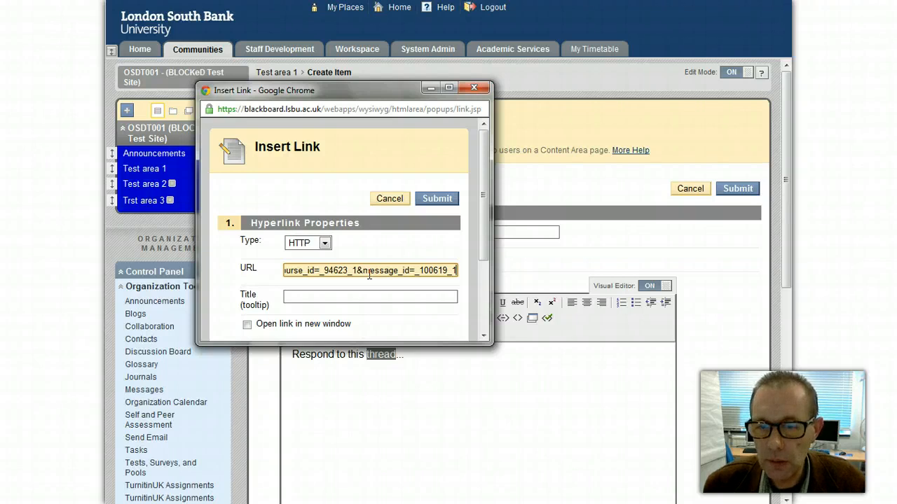
Give the link the title "Answer this!", make it open in a new window, and insert it
click(311, 297)
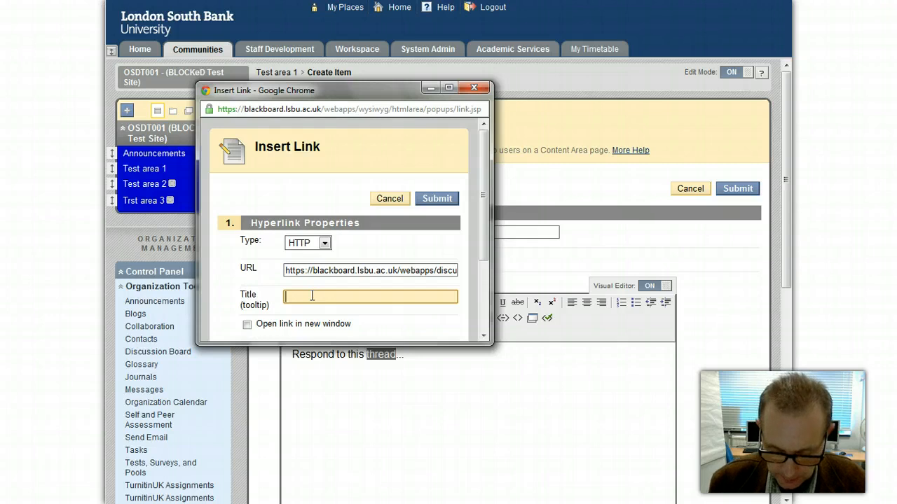
text(Ans)
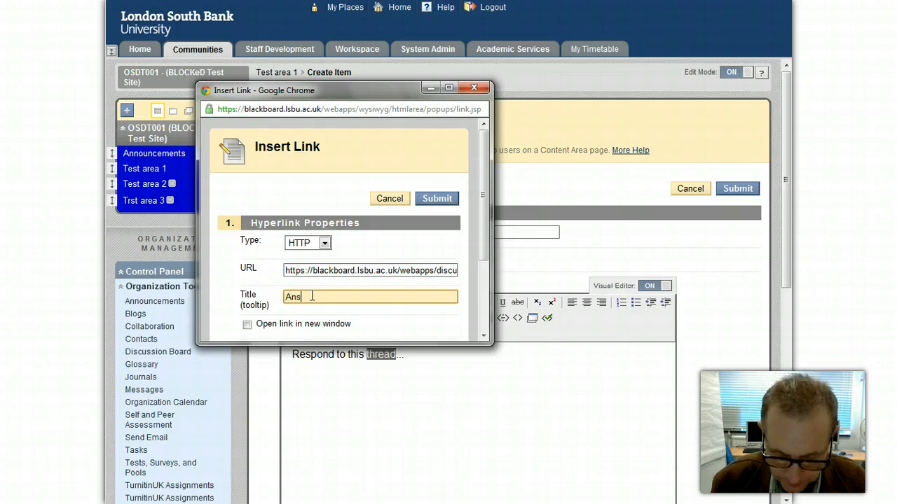
text(wer this!)
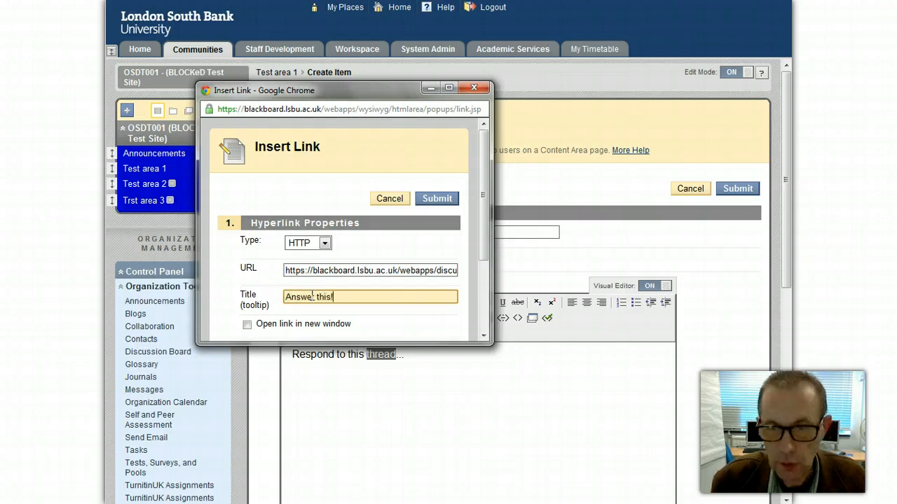
click(248, 326)
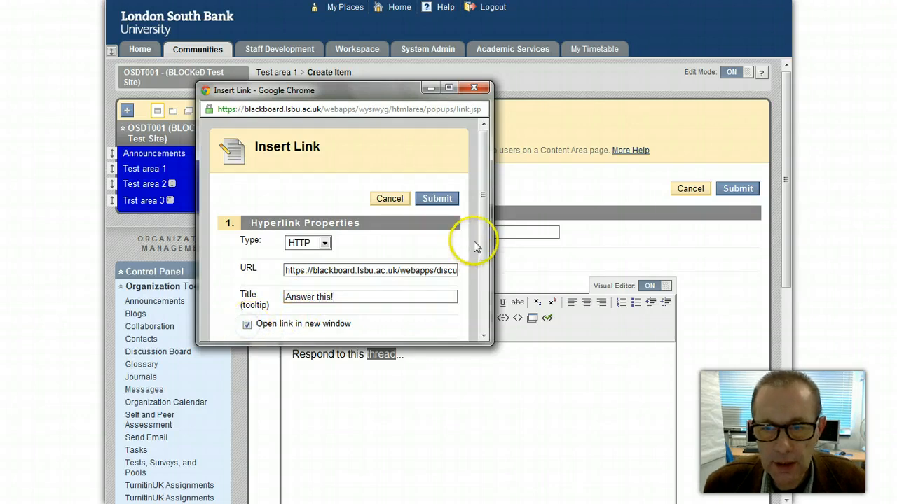
drag(483, 239, 483, 296)
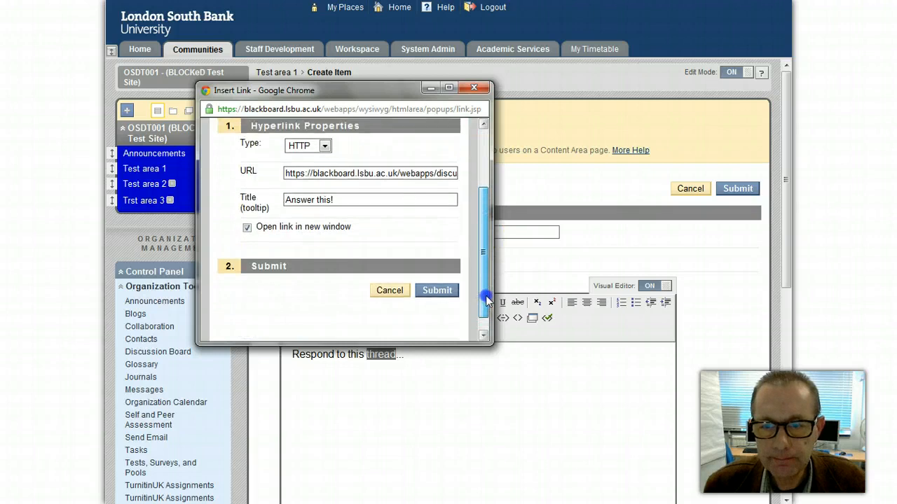
click(440, 307)
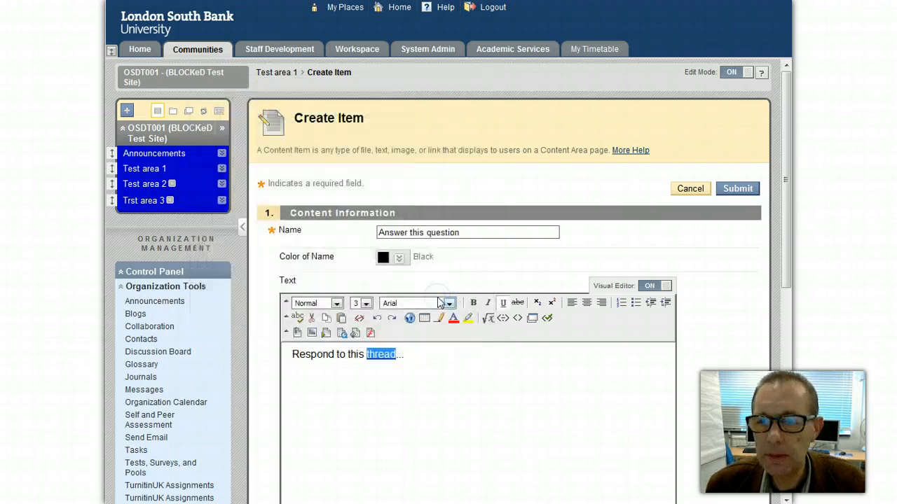
Submit the finished "Answer this question" item to Test area 1
click(428, 365)
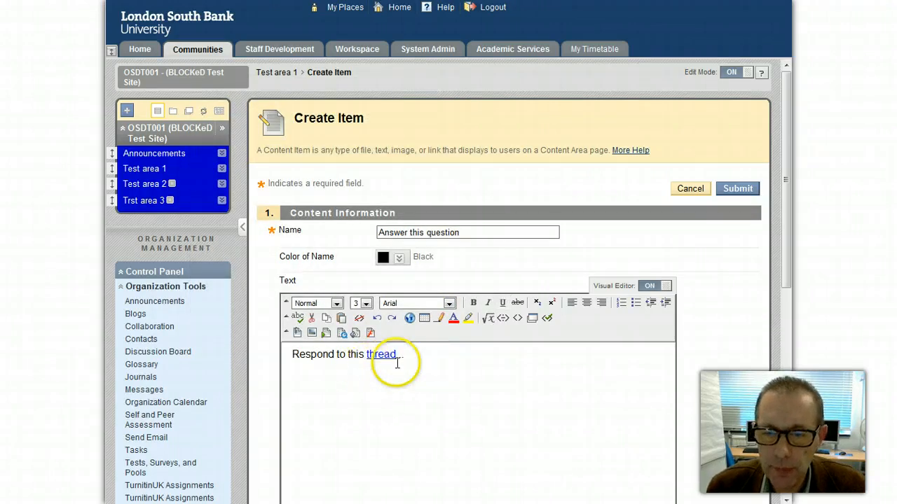
click(728, 190)
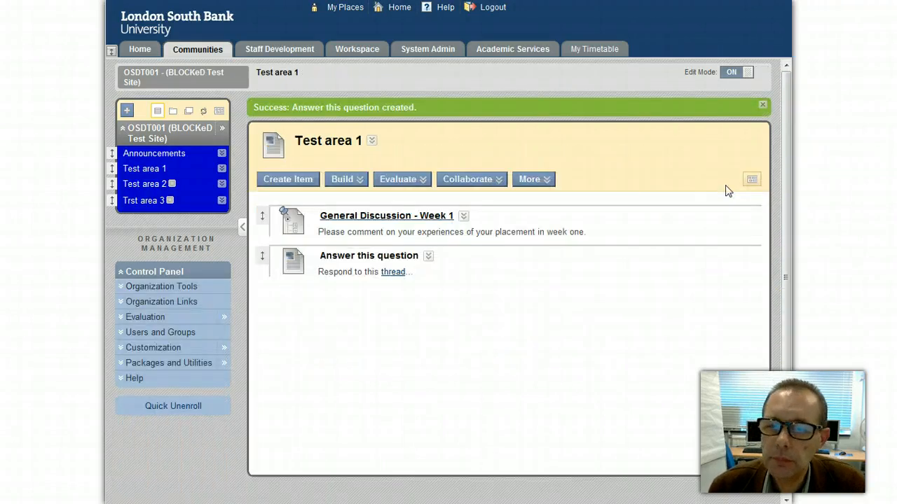
click(635, 305)
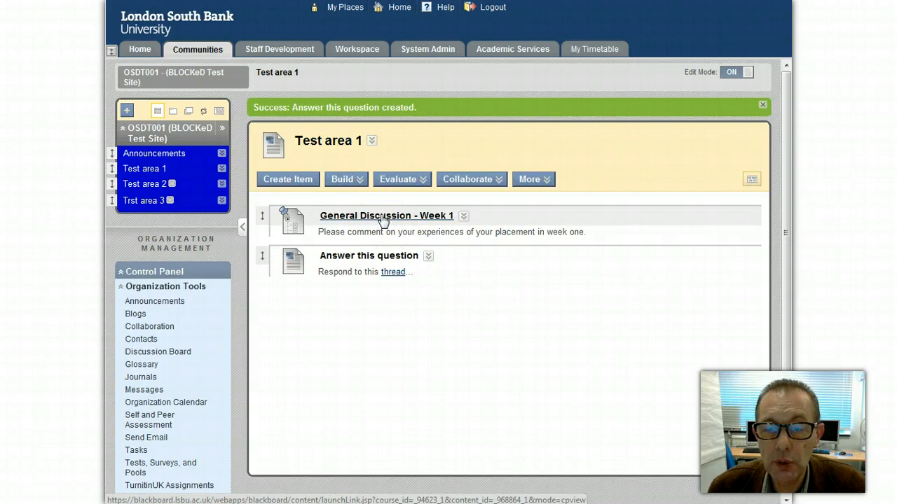
Follow the new item's "thread" link, review the message of the week one placement thread and choose to reply to it
click(393, 274)
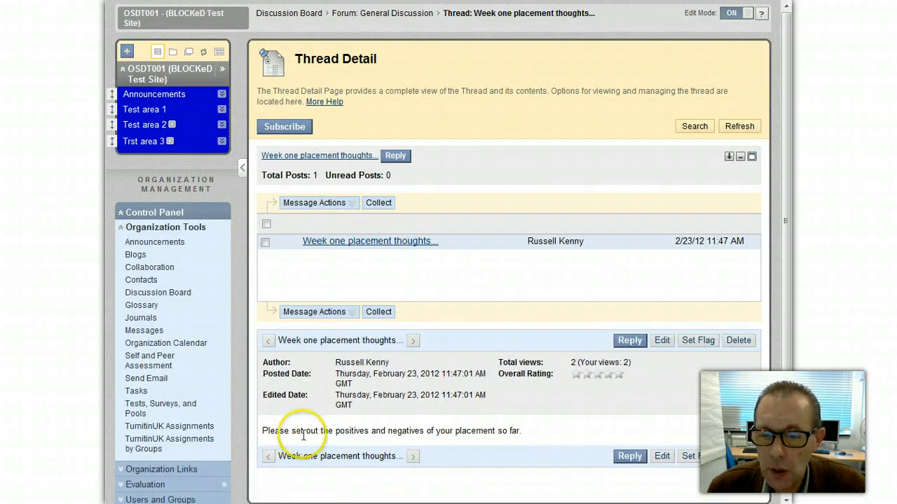
drag(259, 429, 529, 435)
click(546, 433)
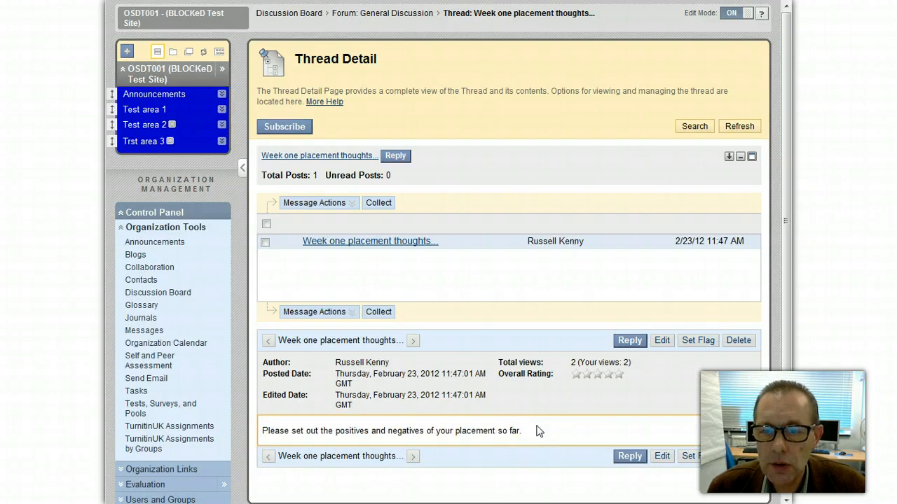
click(630, 457)
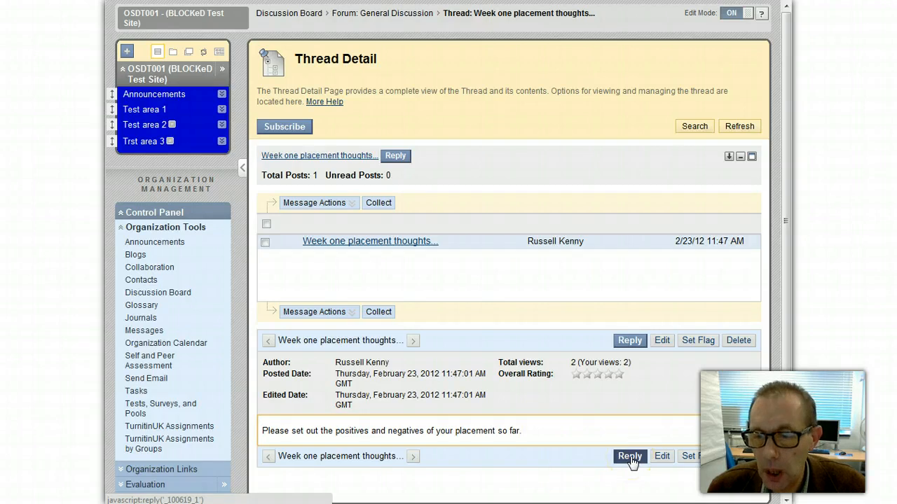